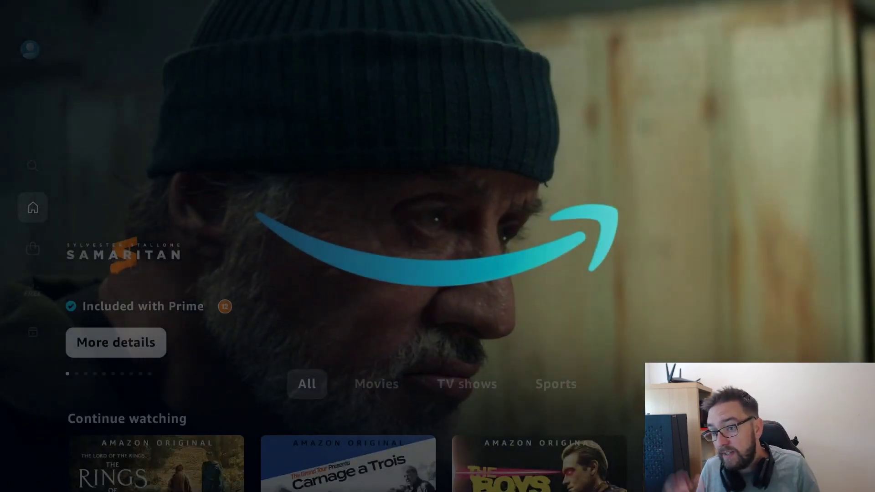
pyautogui.press('Left')
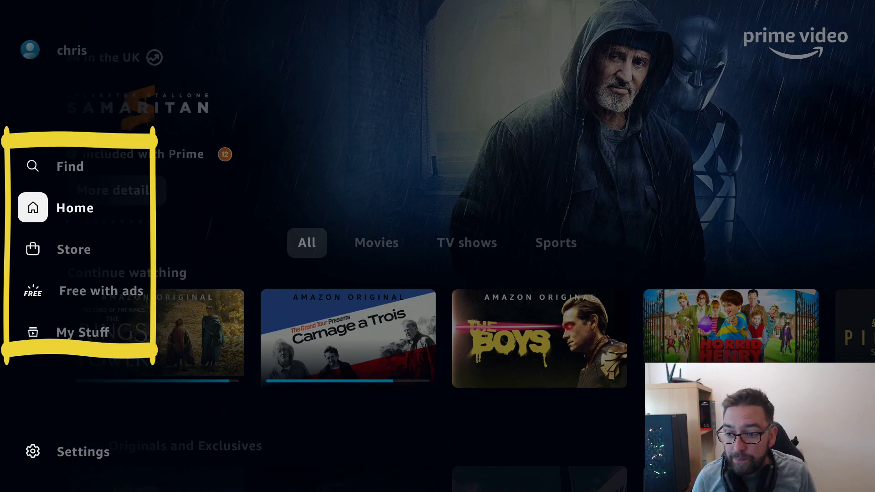
pyautogui.press('Down')
pyautogui.press('Down')
pyautogui.press('Down')
pyautogui.press('Up')
pyautogui.press('Up')
pyautogui.press('Up')
pyautogui.press('Up')
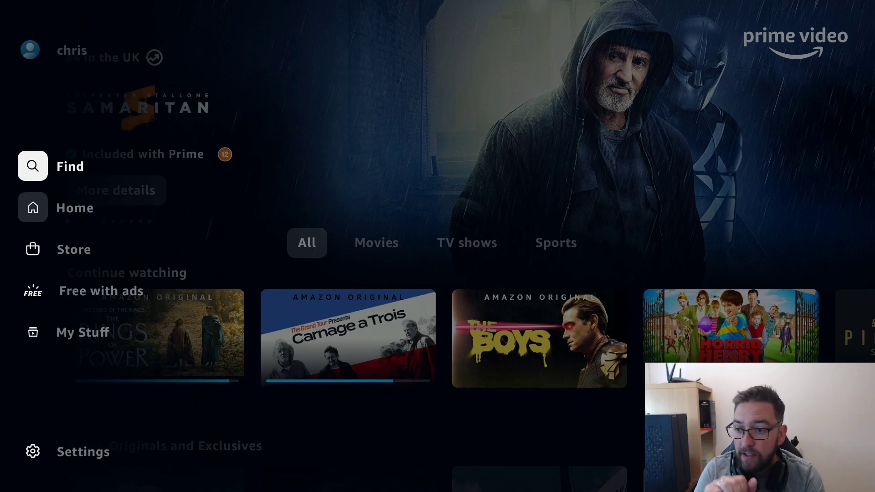
# Browse the Free with ads catalogue, then open the My Stuff watchlist.
pyautogui.press('Down')
pyautogui.press('Down')
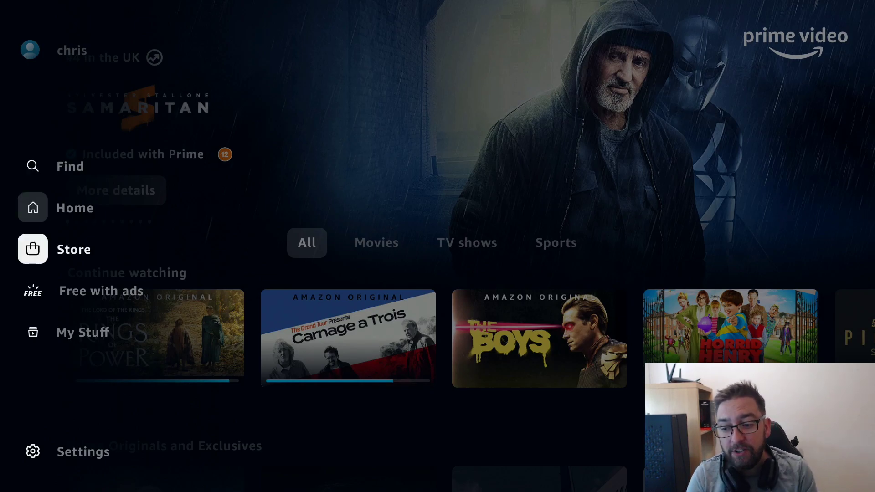
pyautogui.press('Down')
pyautogui.press('Return')
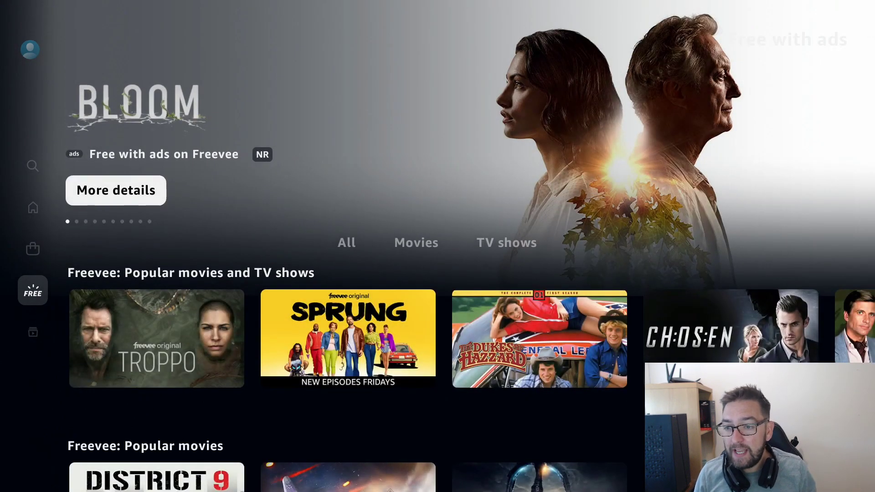
pyautogui.press('Down')
pyautogui.press('Left')
pyautogui.press('Down')
pyautogui.press('Return')
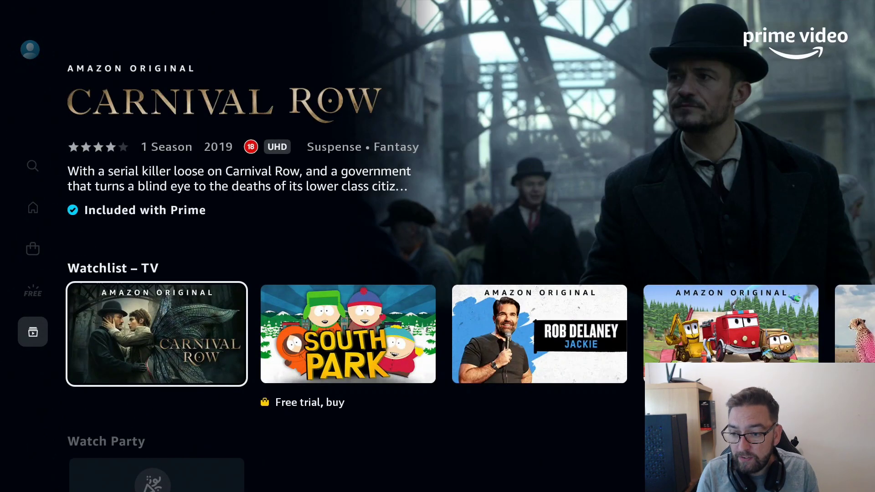
# Return to Free with ads and scroll through the Freevee rows, including Popular movies.
pyautogui.press('Left')
pyautogui.press('Up')
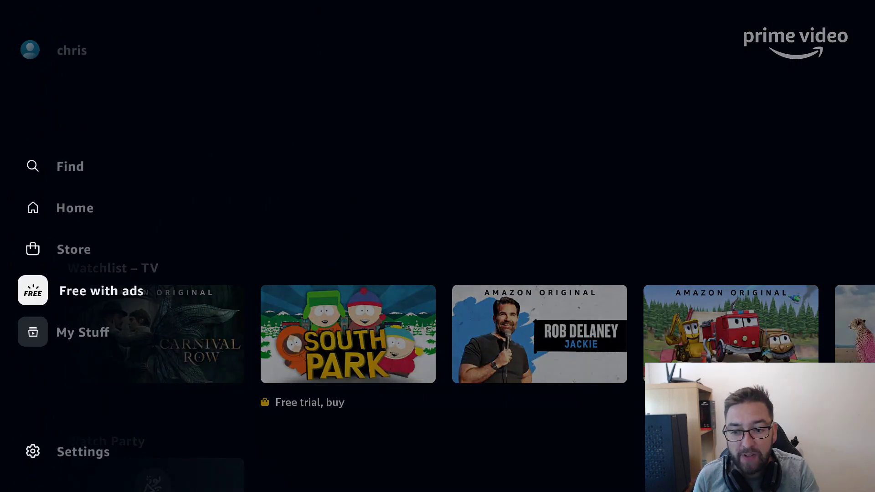
pyautogui.press('Return')
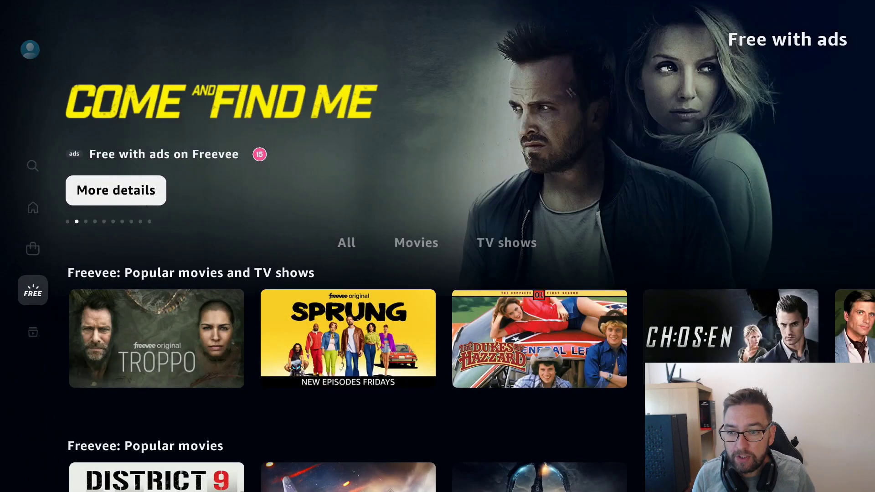
pyautogui.press('Down')
pyautogui.press('Down')
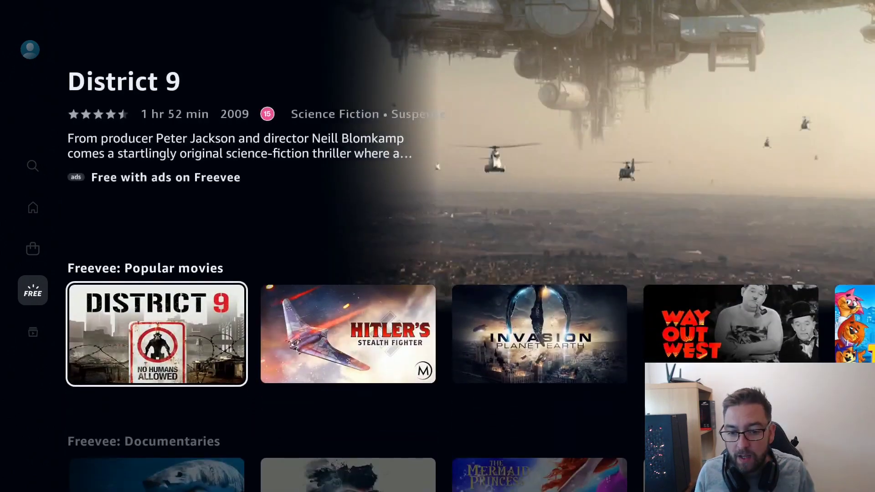
pyautogui.press('Down')
pyautogui.press('Down')
pyautogui.press('Down')
pyautogui.press('Down')
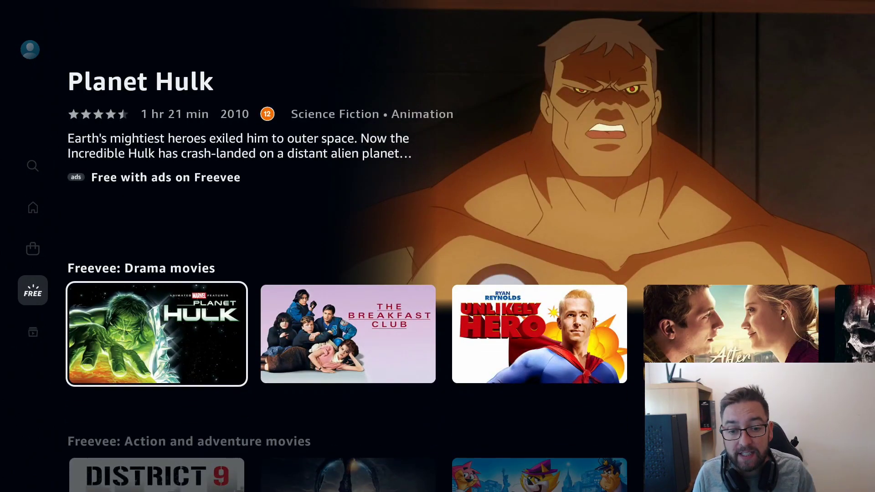
pyautogui.press('Down')
pyautogui.press('Down')
pyautogui.press('Down')
pyautogui.press('Up')
pyautogui.press('Up')
pyautogui.press('Up')
pyautogui.press('Up')
# Bring back Prime Video's side menu and move down toward Settings.
pyautogui.press('Left')
pyautogui.press('Up')
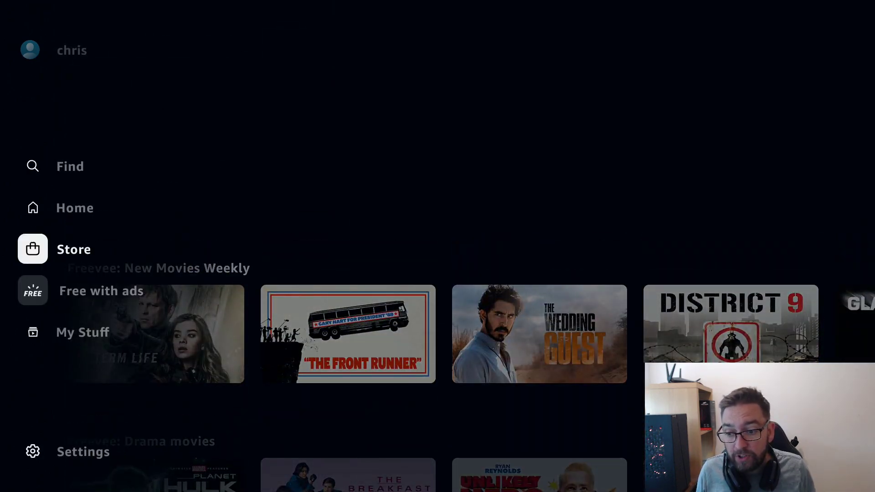
pyautogui.press('Down')
pyautogui.press('Down')
pyautogui.press('Down')
# View Prime Video's Account and Subscriptions settings, then reopen Free with ads and exit to Fire TV home.
pyautogui.press('Return')
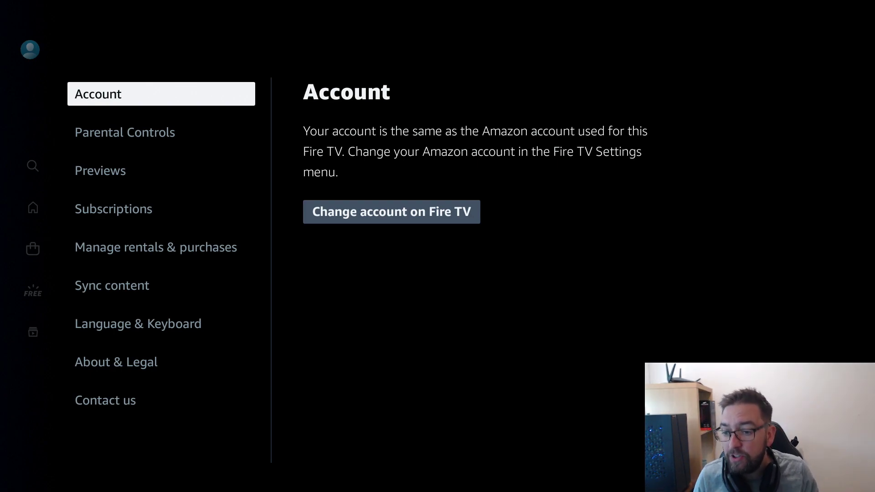
pyautogui.press('Down')
pyautogui.press('Down')
pyautogui.press('Down')
pyautogui.press('Left')
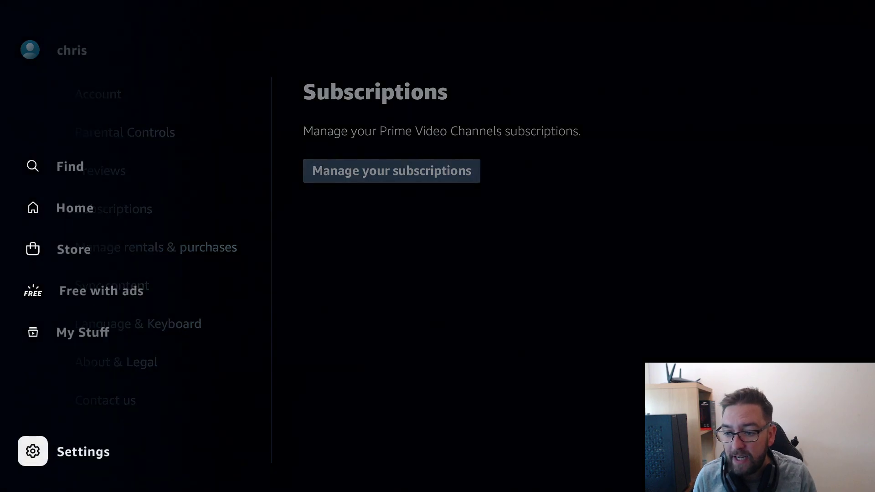
pyautogui.press('Up')
pyautogui.press('Up')
pyautogui.press('Return')
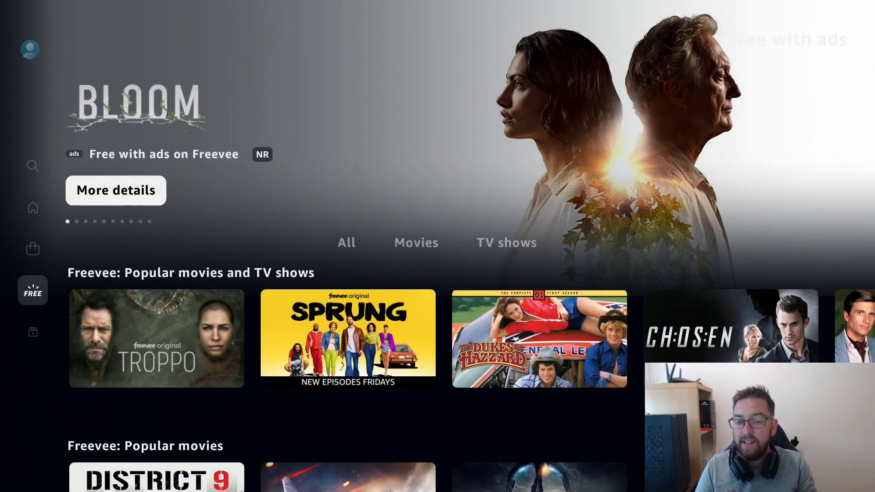
pyautogui.press('Home')
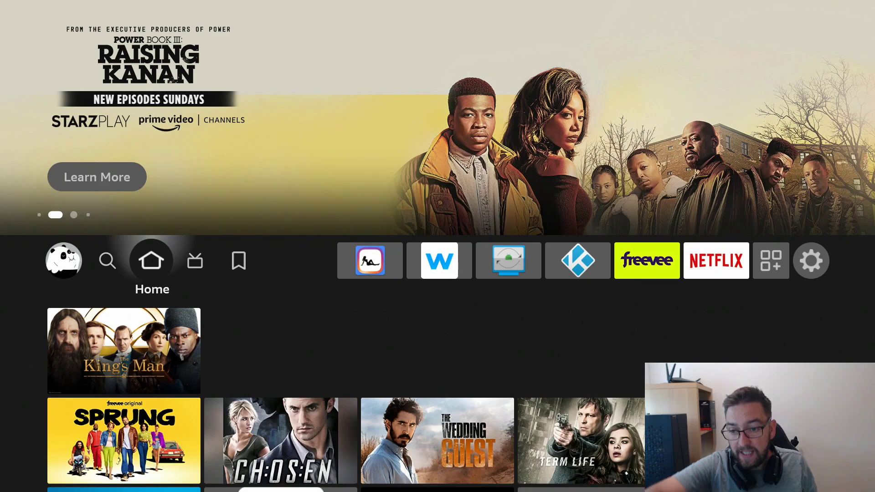
# Launch Prime Video from the My Apps list of installed apps.
pyautogui.press('Down')
pyautogui.press('Down')
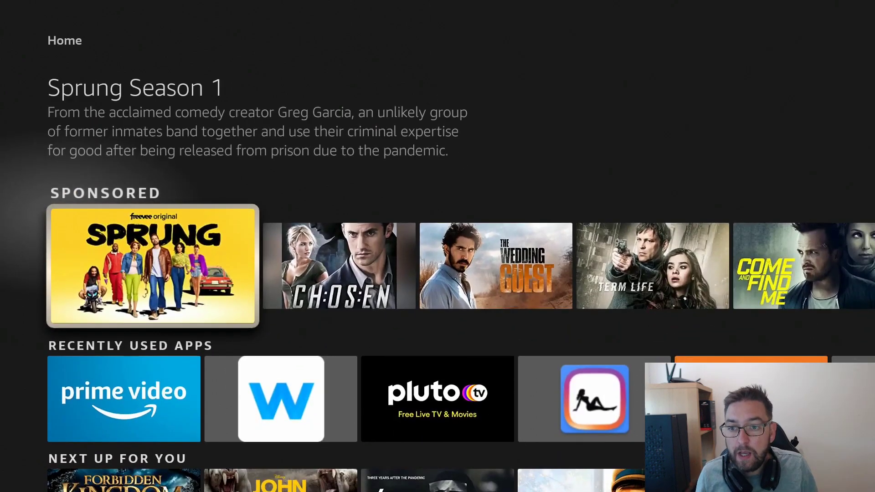
pyautogui.press('Up')
pyautogui.press('Up')
pyautogui.press('Right')
pyautogui.press('Right')
pyautogui.press('Right')
pyautogui.press('Right')
pyautogui.press('Right')
pyautogui.press('Right')
pyautogui.press('Right')
pyautogui.press('Right')
pyautogui.press('Right')
pyautogui.press('Down')
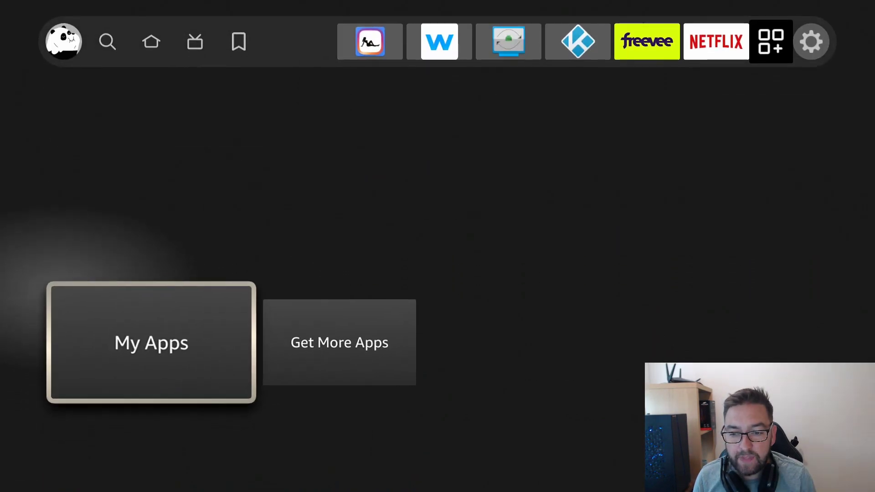
pyautogui.press('Return')
pyautogui.press('Down')
pyautogui.press('Down')
pyautogui.press('Down')
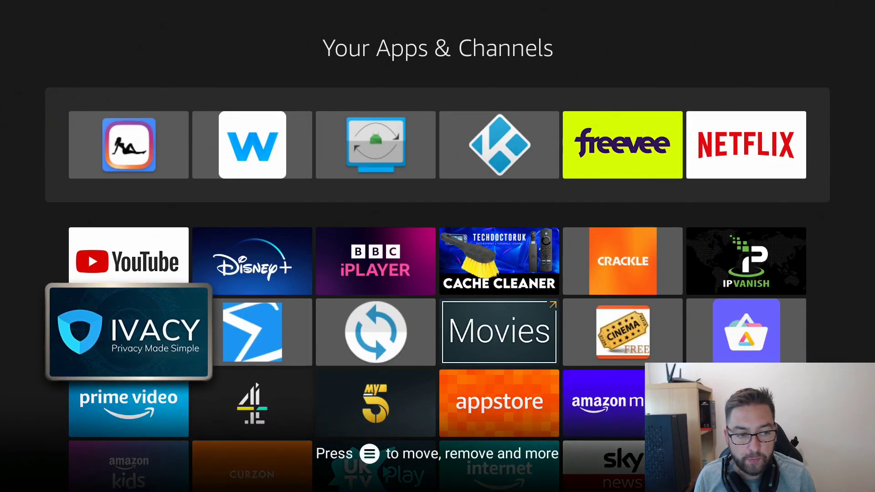
pyautogui.press('Down')
pyautogui.press('Down')
pyautogui.press('Down')
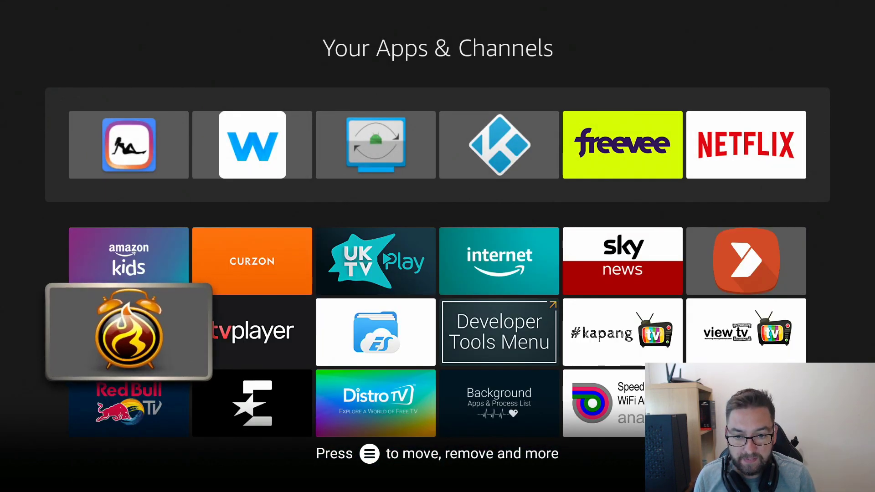
pyautogui.press('Up')
pyautogui.press('Up')
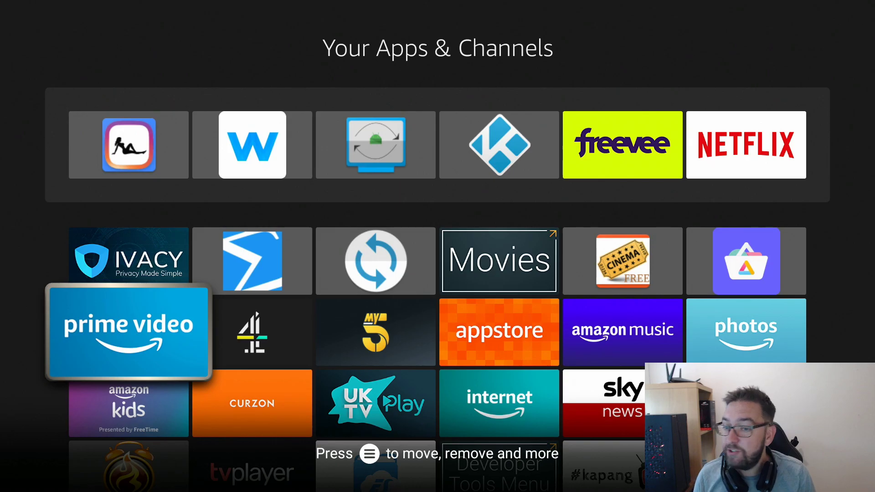
pyautogui.press('Return')
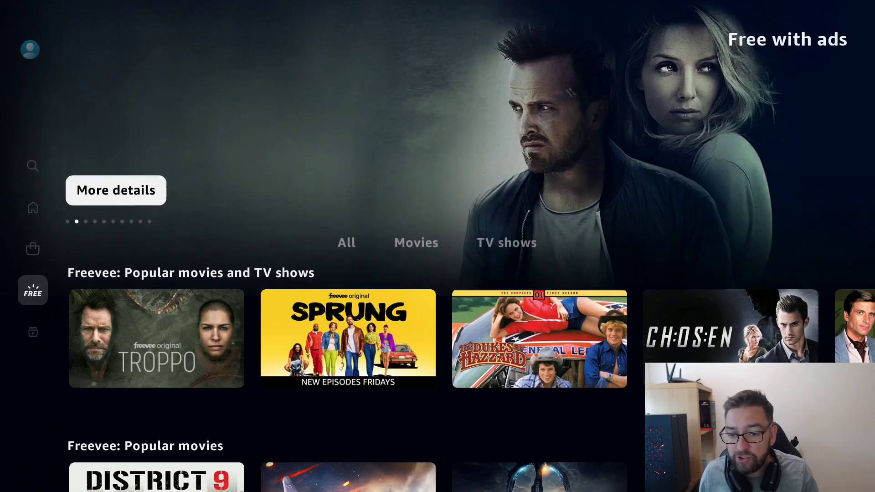
# Filter Free with ads to movies and scroll through Action and adventure, Sci-Fi, Documentaries and Horror rows.
pyautogui.press('Down')
pyautogui.press('Right')
pyautogui.press('Down')
pyautogui.press('Down')
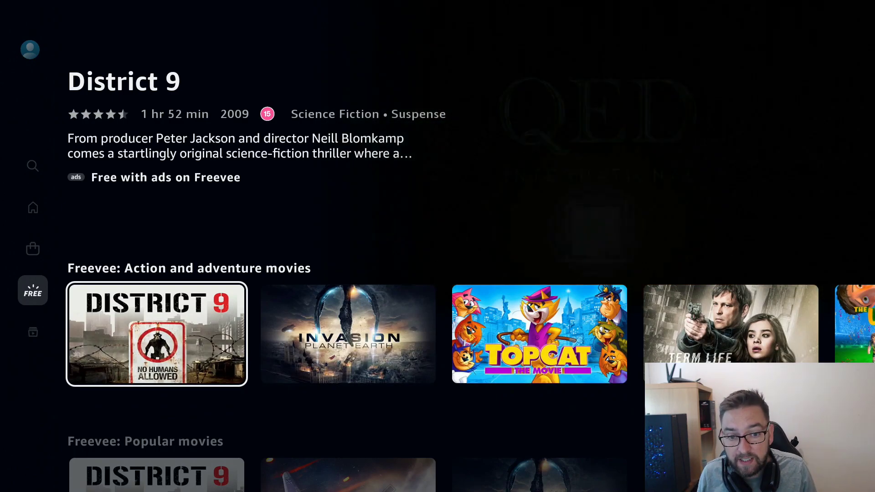
pyautogui.press('Down')
pyautogui.press('Down')
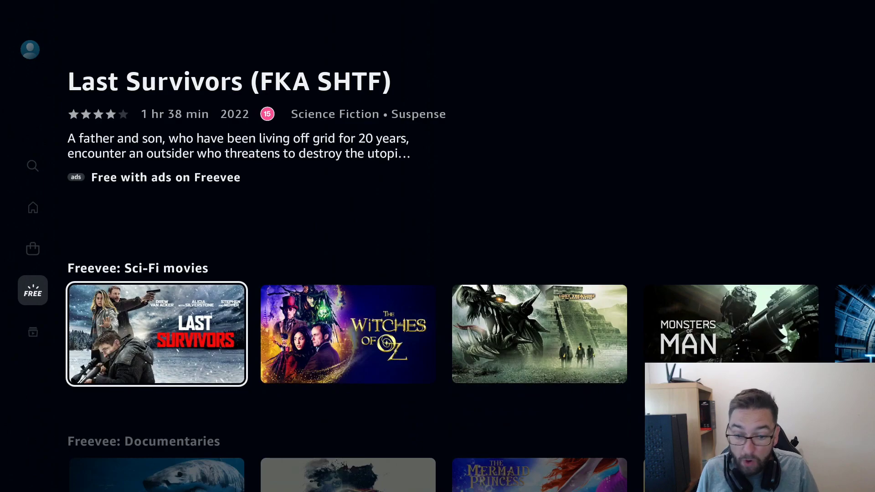
pyautogui.press('Down')
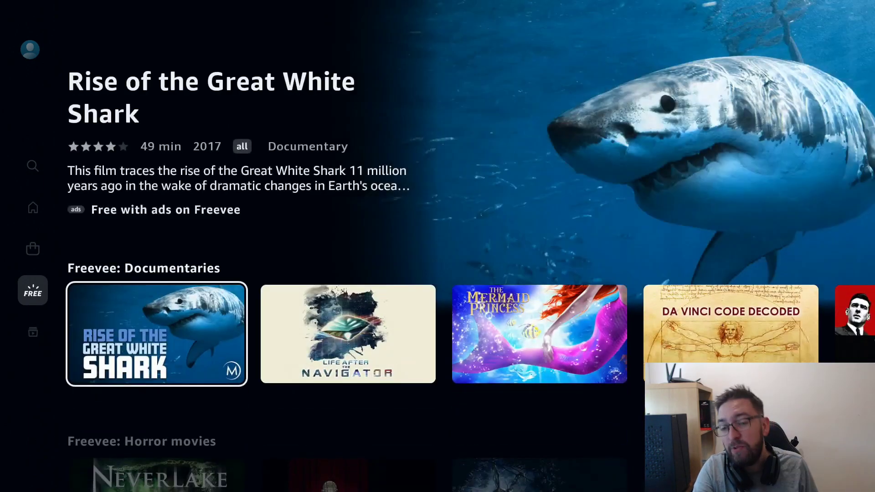
pyautogui.press('Down')
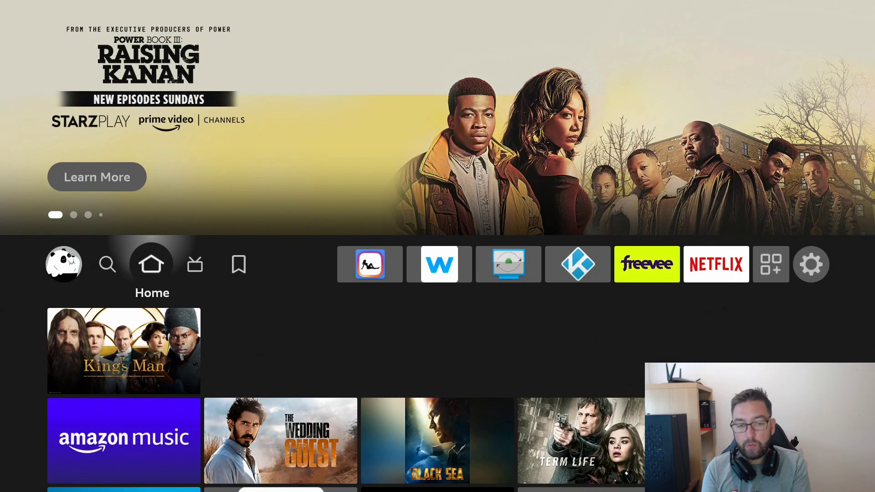
# Open My Fire TV's About page from the Settings gear, showing Fire OS 7.2.9.2.
pyautogui.press('Right')
pyautogui.press('Right')
pyautogui.press('Right')
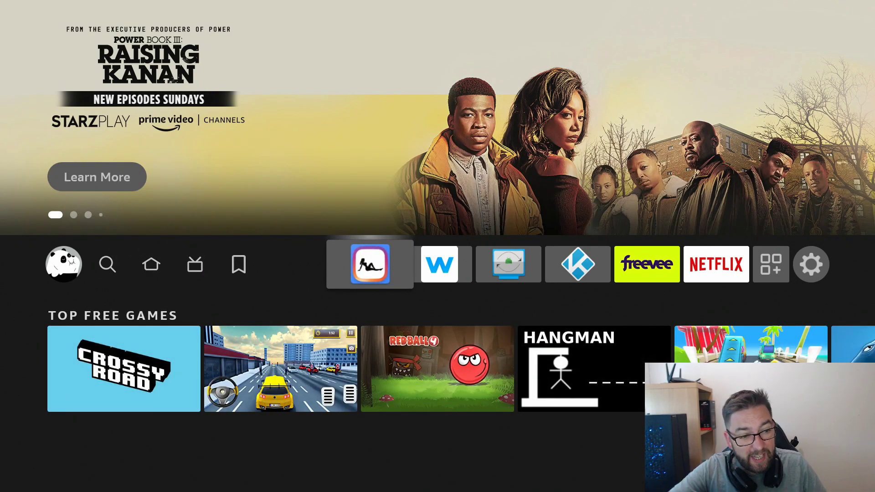
pyautogui.press('Right')
pyautogui.press('Right')
pyautogui.press('Right')
pyautogui.press('Right')
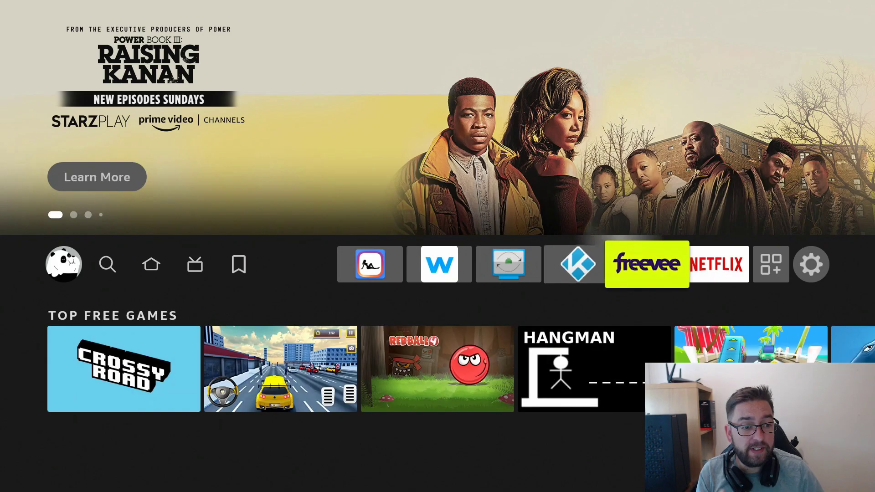
pyautogui.press('Right')
pyautogui.press('Right')
pyautogui.press('Right')
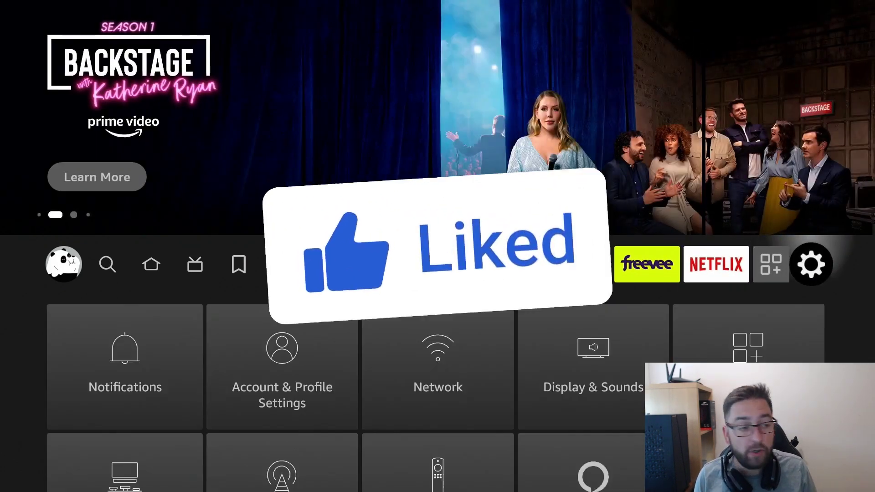
pyautogui.press('Down')
pyautogui.press('Down')
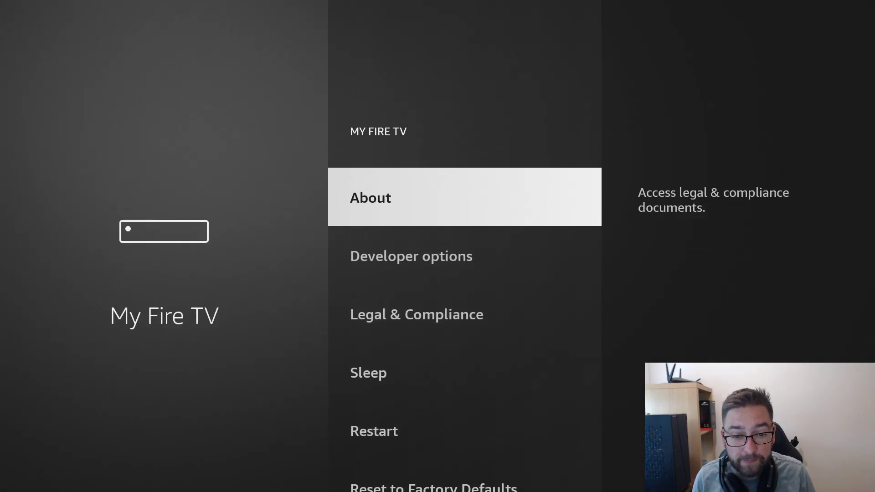
pyautogui.press('Return')
pyautogui.press('Down')
pyautogui.press('Down')
pyautogui.press('Down')
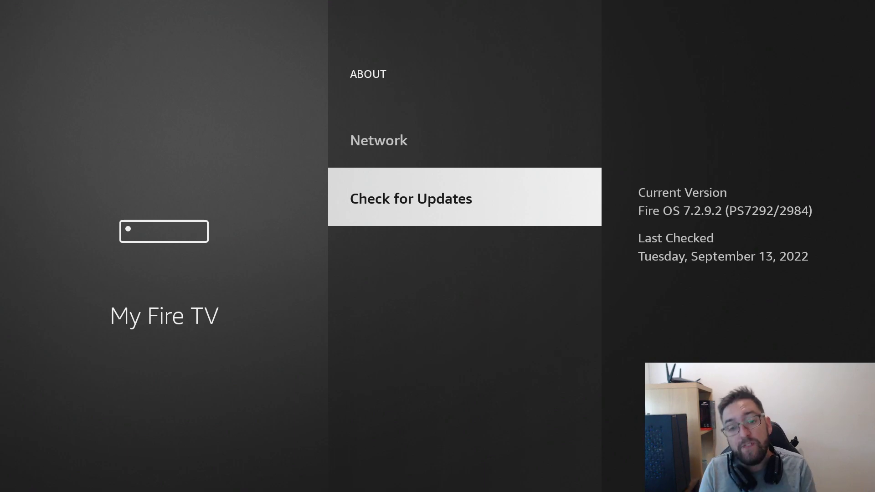
# Open Developer options from My Fire TV to check ADB debugging.
pyautogui.press('Escape')
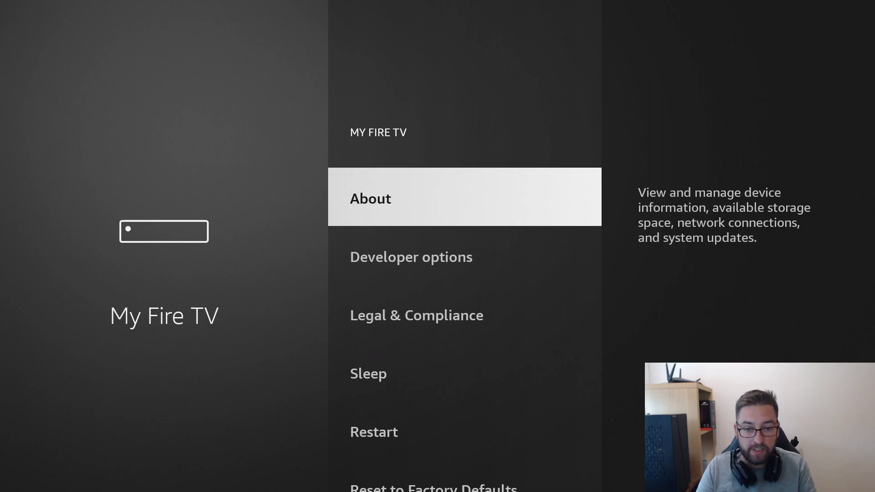
pyautogui.press('Down')
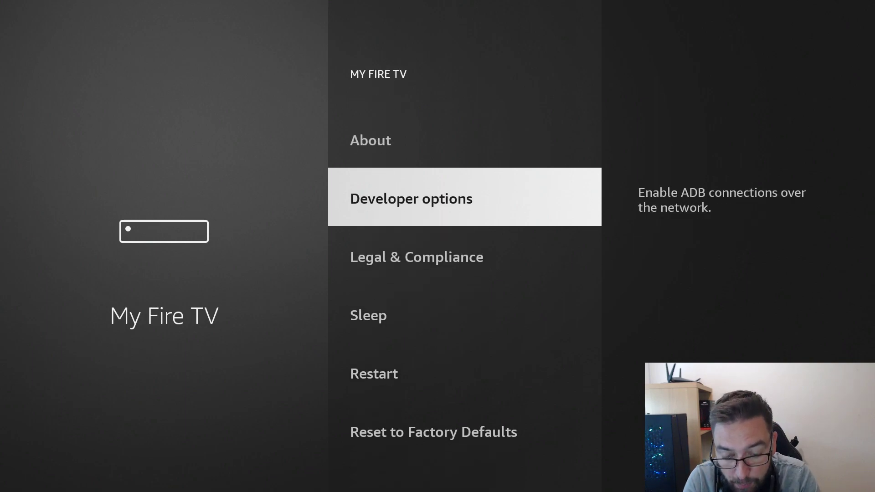
pyautogui.press('Return')
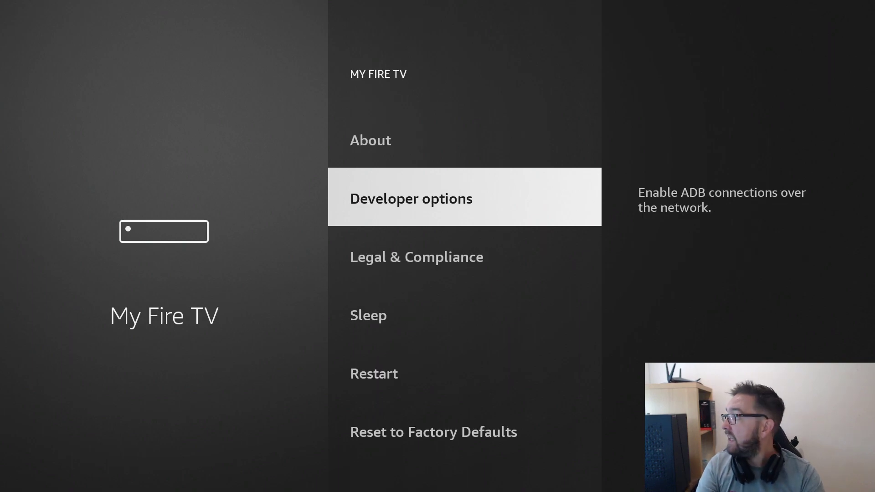
# Select the device name in About repeatedly to confirm developer mode, then return to the list.
pyautogui.press('Up')
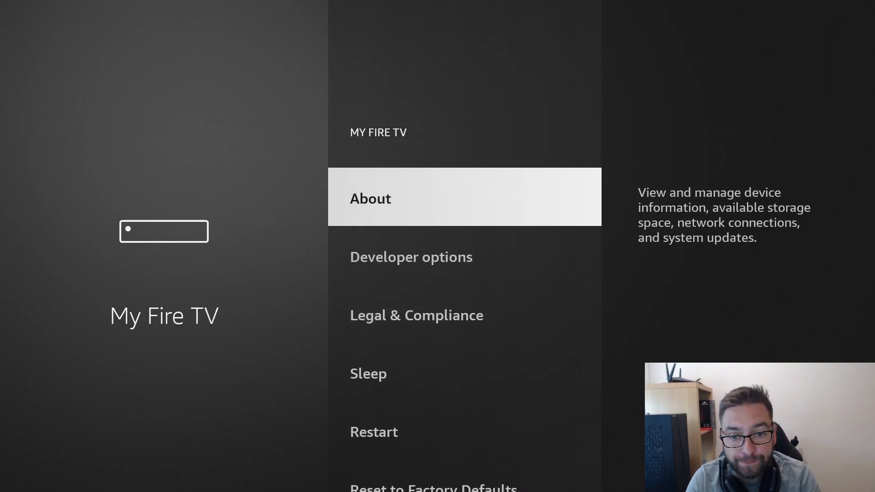
pyautogui.press('Return')
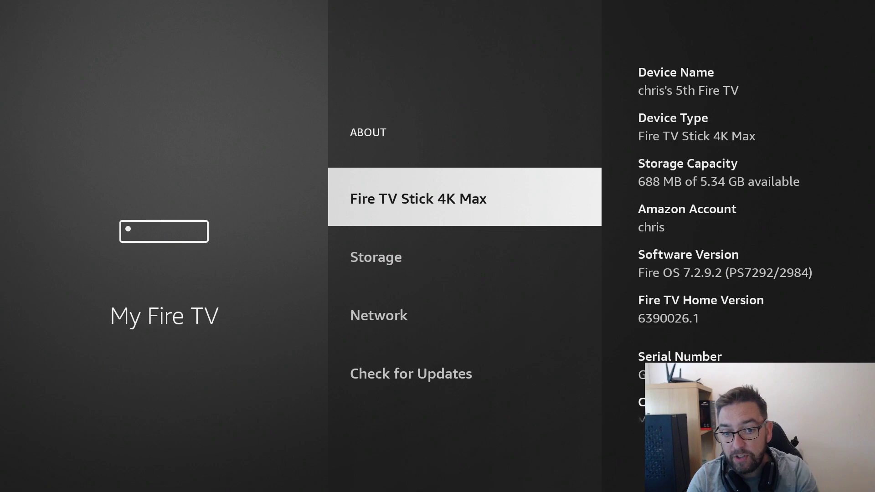
pyautogui.press('Return')
pyautogui.press('Return')
pyautogui.press('Return')
pyautogui.press('Return')
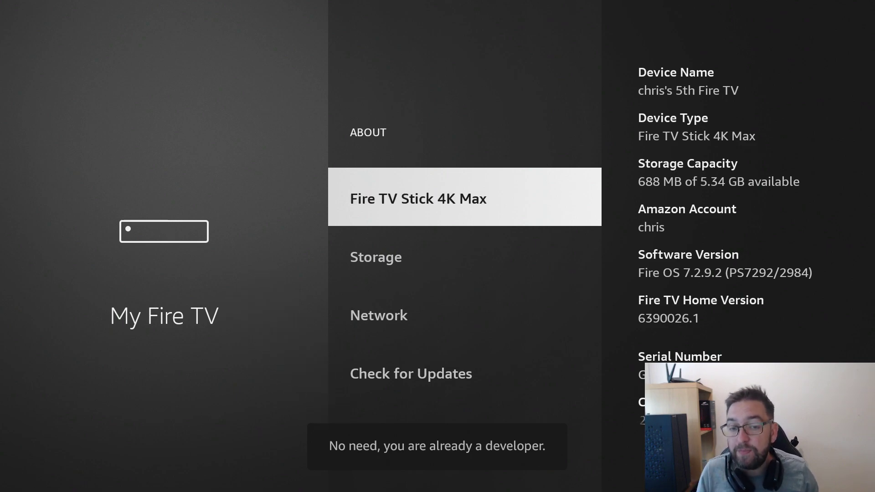
pyautogui.press('Escape')
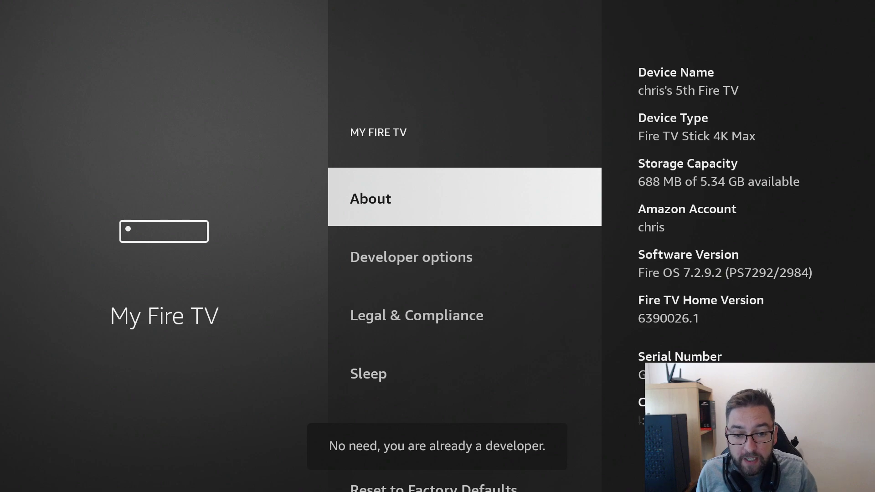
pyautogui.press('Down')
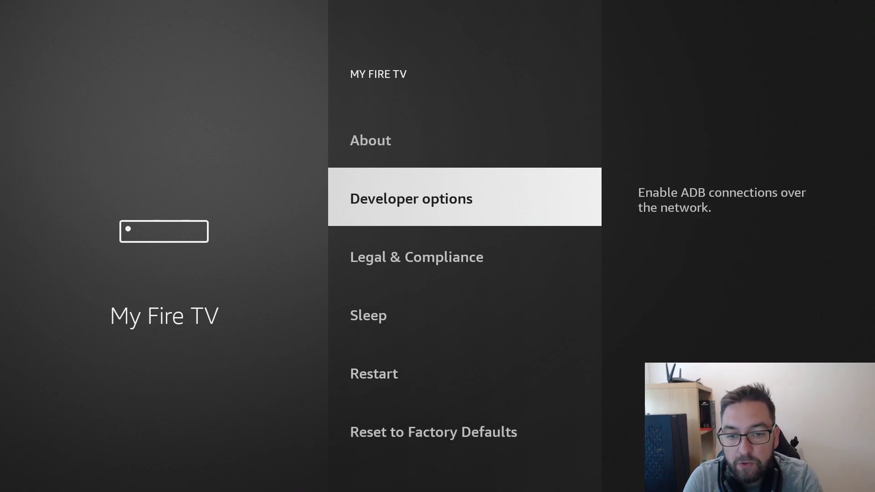
# Go from the home screen to the Applications settings category.
pyautogui.press('Home')
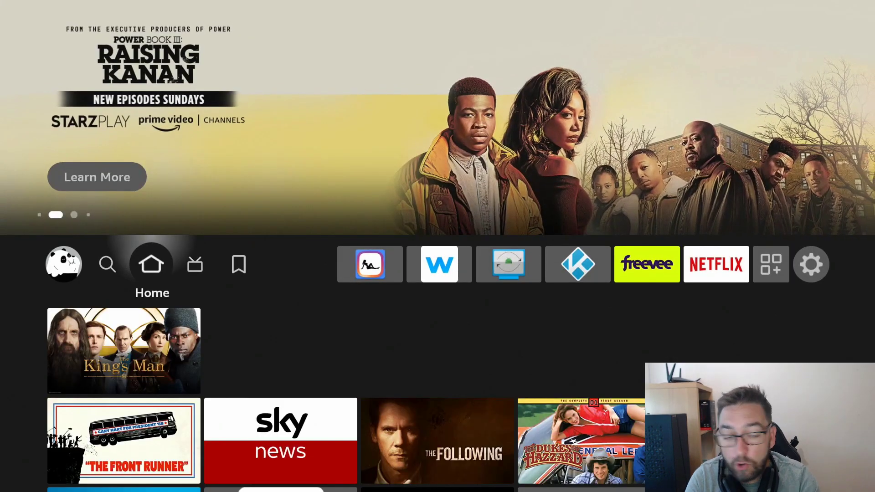
pyautogui.press('Right')
pyautogui.press('Right')
pyautogui.press('Right')
pyautogui.press('Right')
pyautogui.press('Right')
pyautogui.press('Right')
pyautogui.press('Right')
pyautogui.press('Right')
pyautogui.press('Right')
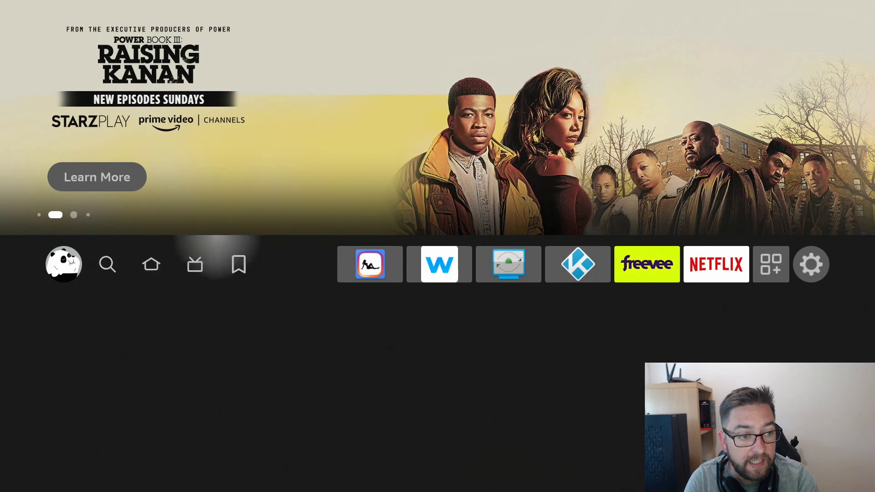
pyautogui.press('Right')
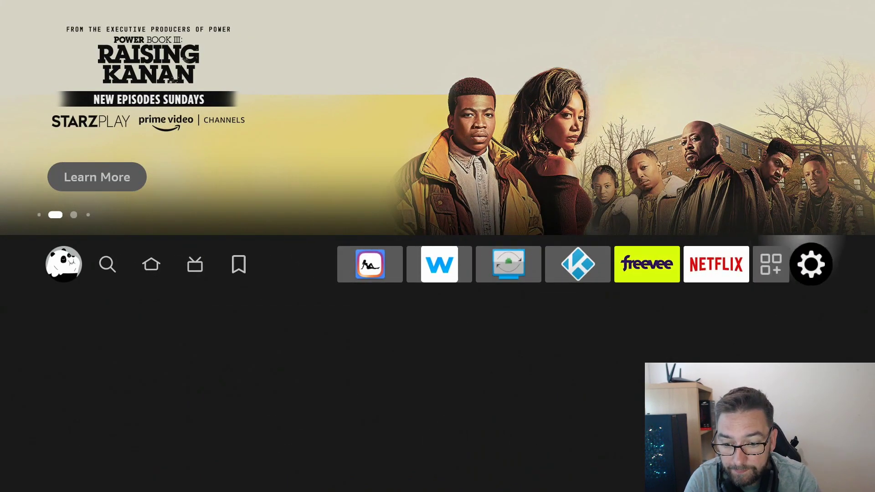
pyautogui.press('Down')
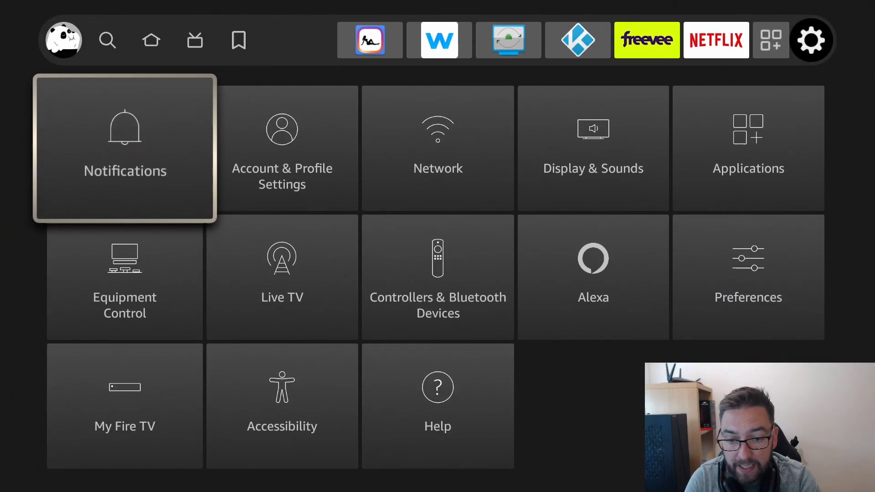
pyautogui.press('Right')
pyautogui.press('Right')
pyautogui.press('Right')
pyautogui.press('Right')
pyautogui.press('Return')
# Open Manage Installed Applications and scroll past analiti and APKTime to Aptoide TV.
pyautogui.press('Down')
pyautogui.press('Down')
pyautogui.press('Down')
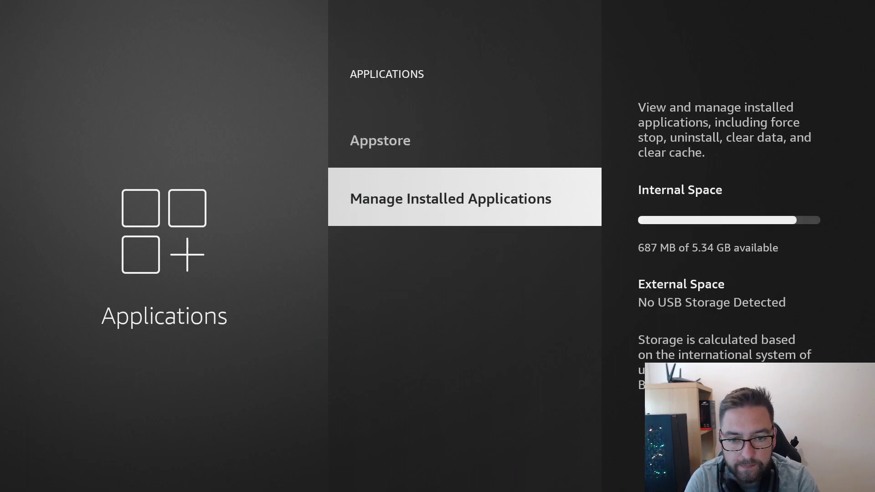
pyautogui.press('Return')
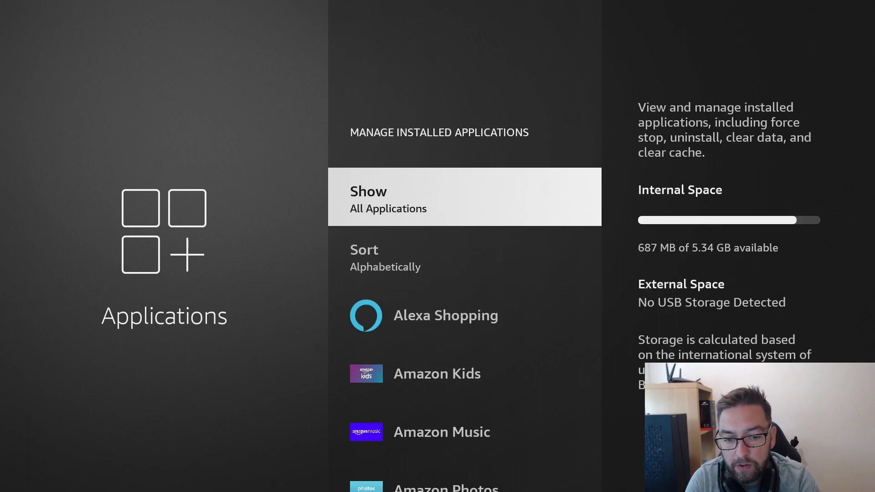
pyautogui.press('Down')
pyautogui.press('Down')
pyautogui.press('Down')
pyautogui.press('Down')
pyautogui.press('Down')
pyautogui.press('Down')
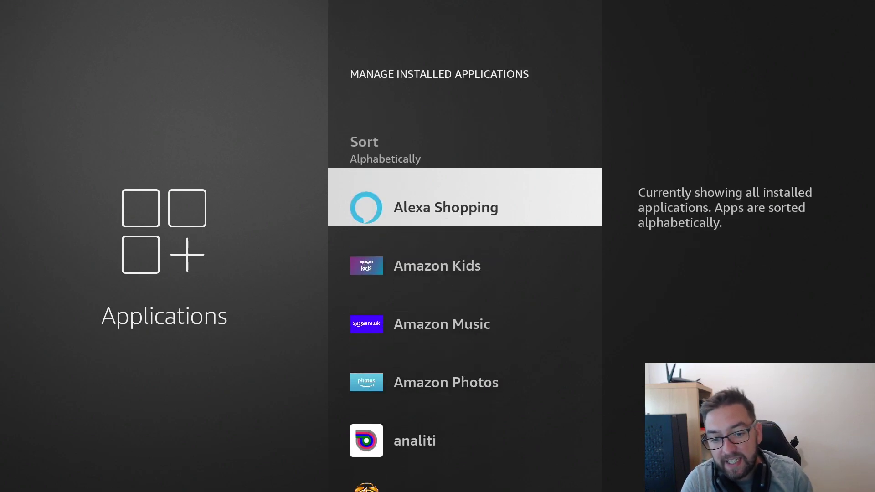
pyautogui.press('Down')
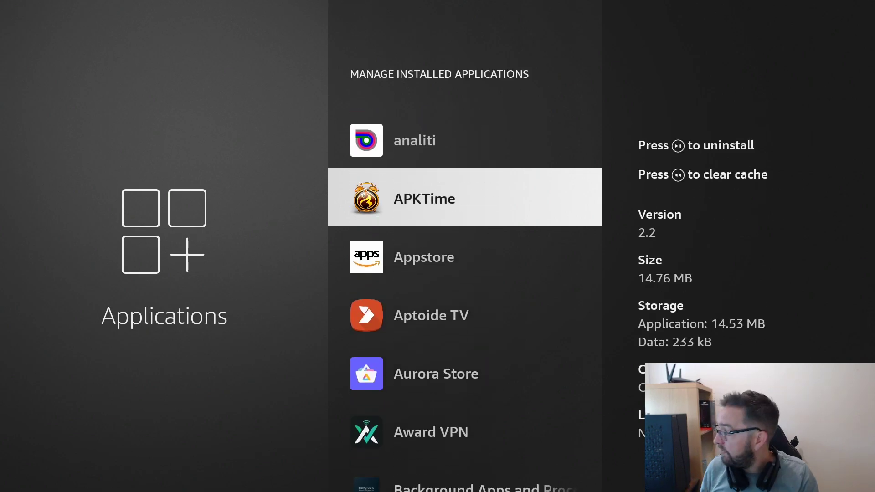
pyautogui.press('Down')
pyautogui.press('Down')
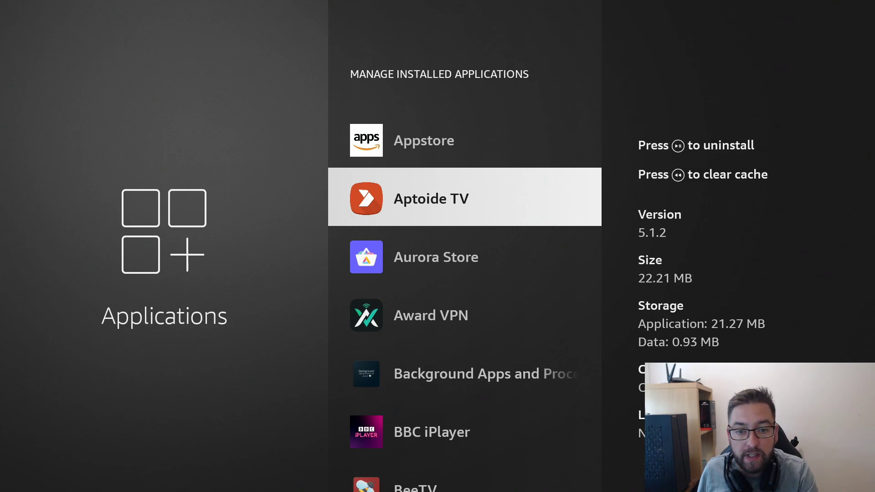
pyautogui.press('XF86AudioRewind')
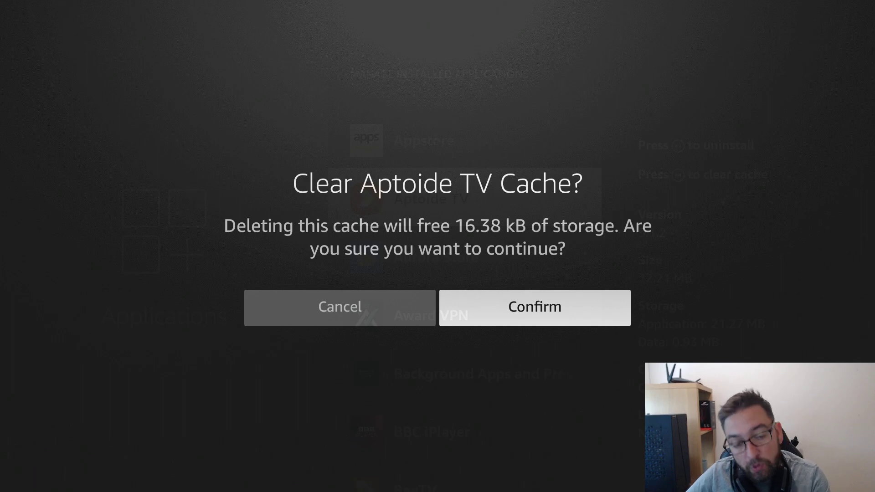
pyautogui.press('Return')
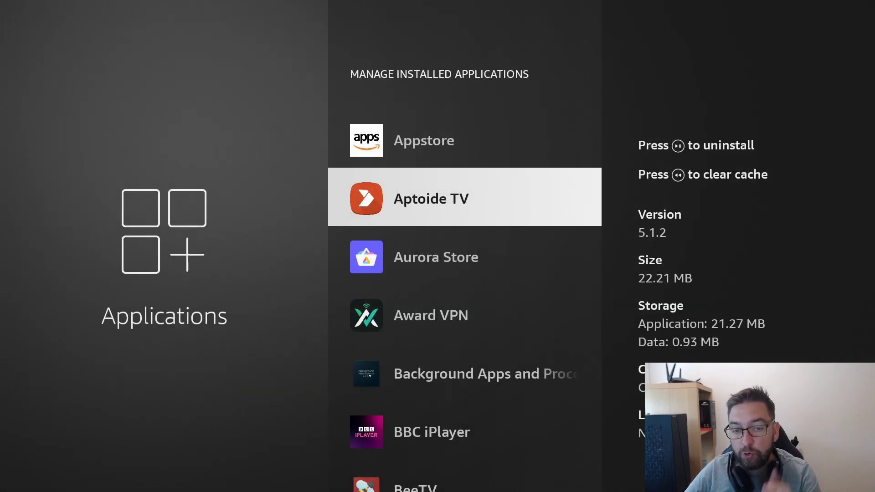
pyautogui.press('space')
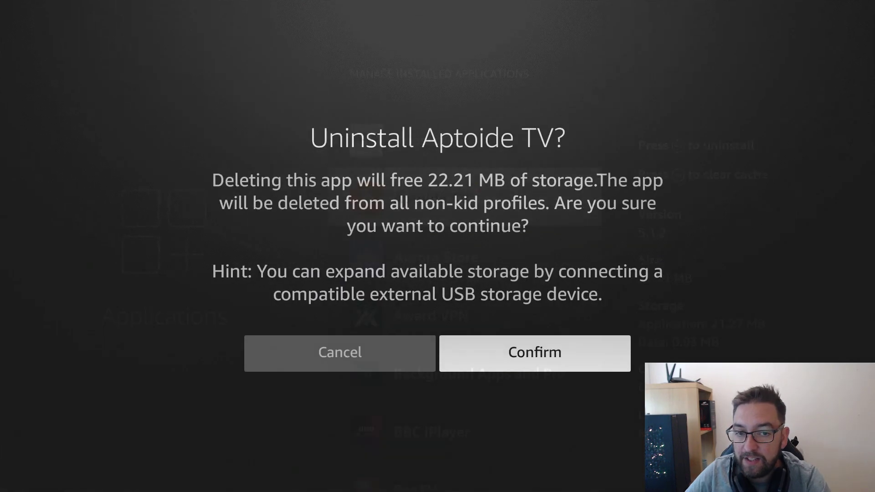
pyautogui.press('Left')
pyautogui.press('Return')
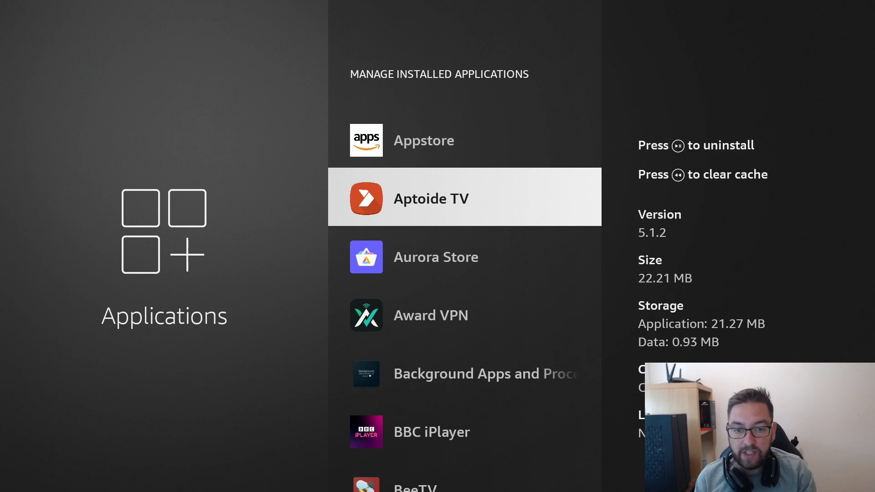
pyautogui.press('Return')
pyautogui.press('Down')
pyautogui.press('Down')
pyautogui.press('Down')
pyautogui.press('Down')
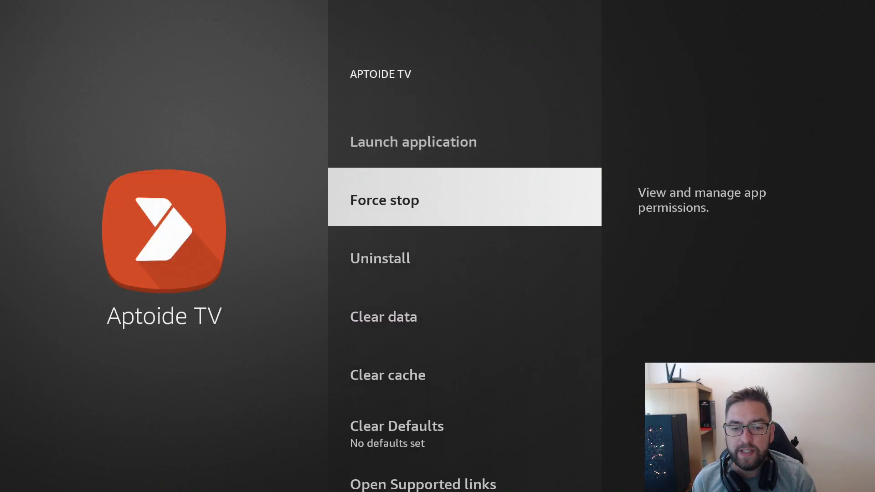
pyautogui.press('Down')
pyautogui.press('Down')
pyautogui.press('Down')
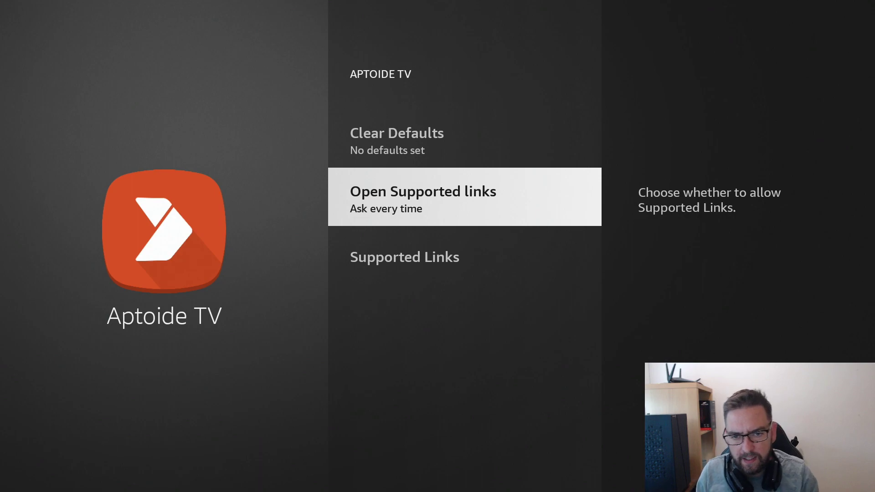
pyautogui.press('Return')
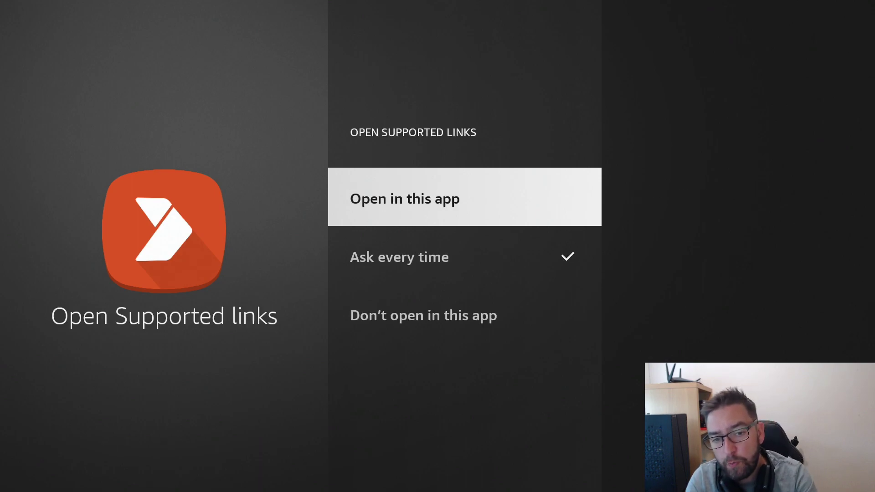
pyautogui.press('Down')
pyautogui.press('Down')
pyautogui.press('Up')
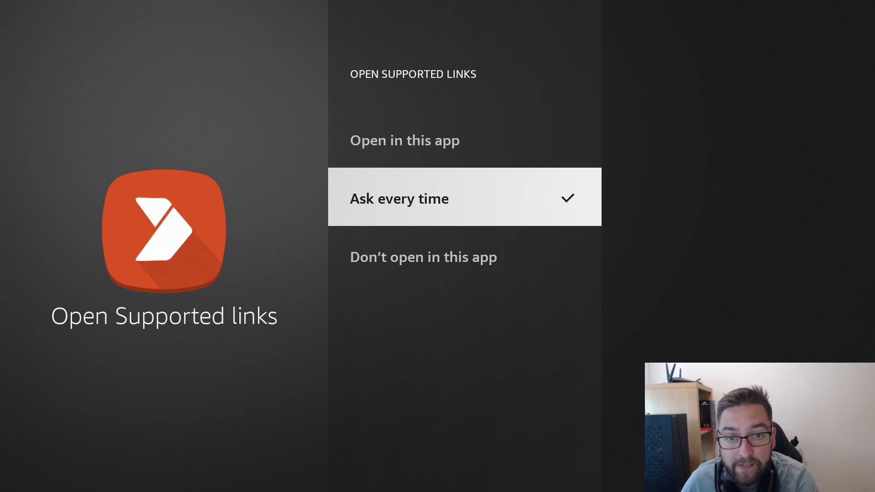
pyautogui.press('Escape')
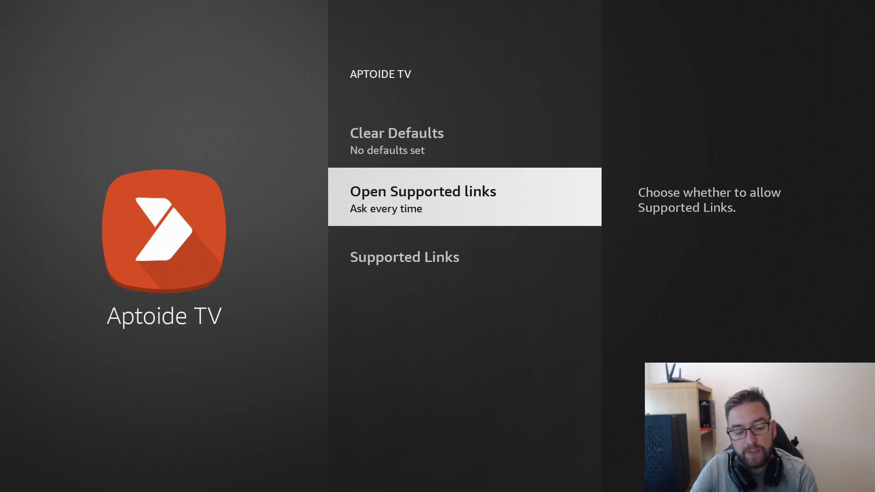
pyautogui.press('Escape')
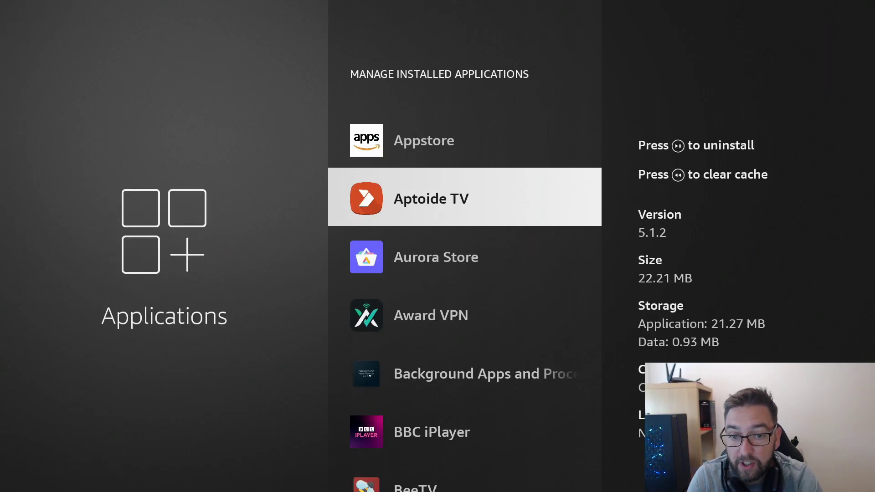
# Open Network settings and check the Matrix network's connection status.
pyautogui.press('Escape')
pyautogui.press('Escape')
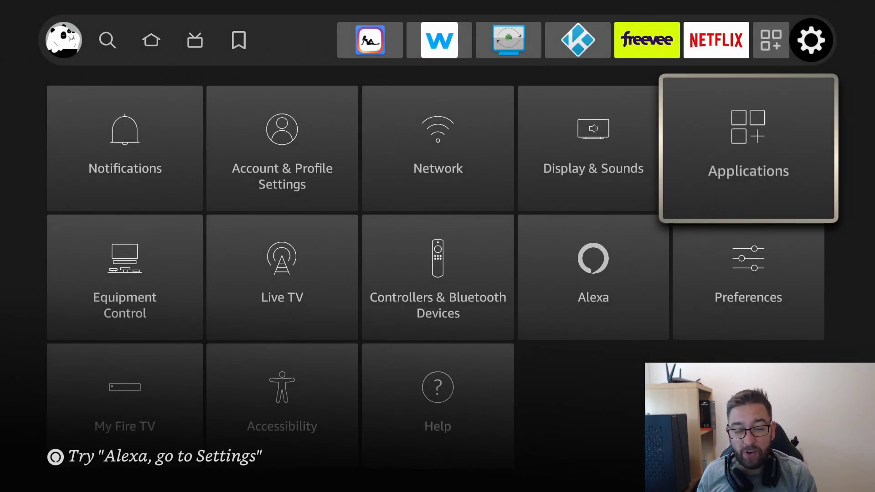
pyautogui.press('Left')
pyautogui.press('Left')
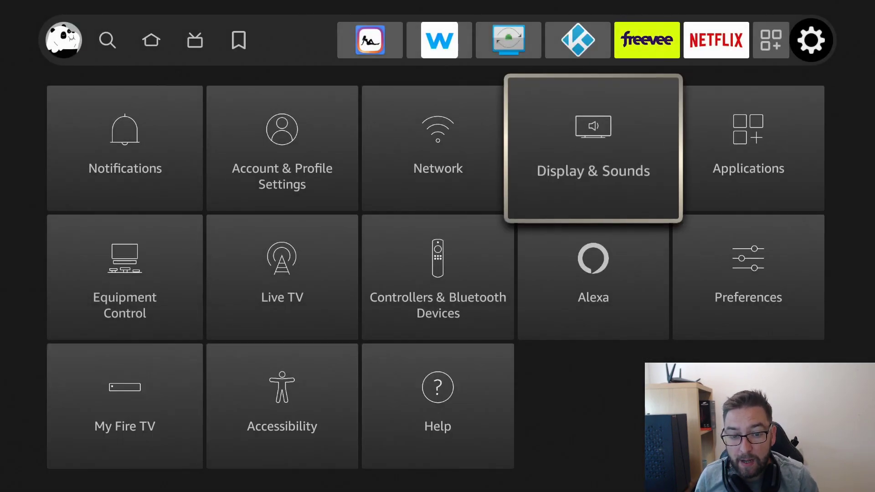
pyautogui.press('Return')
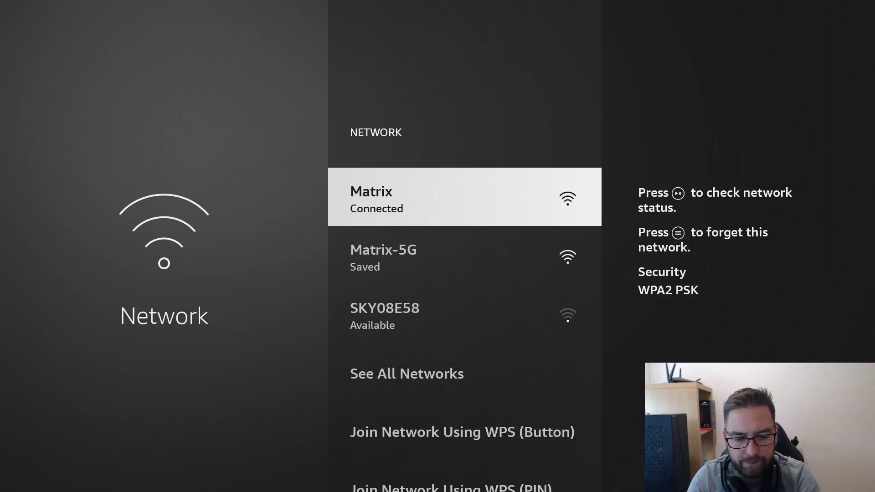
pyautogui.press('XF86AudioPlay')
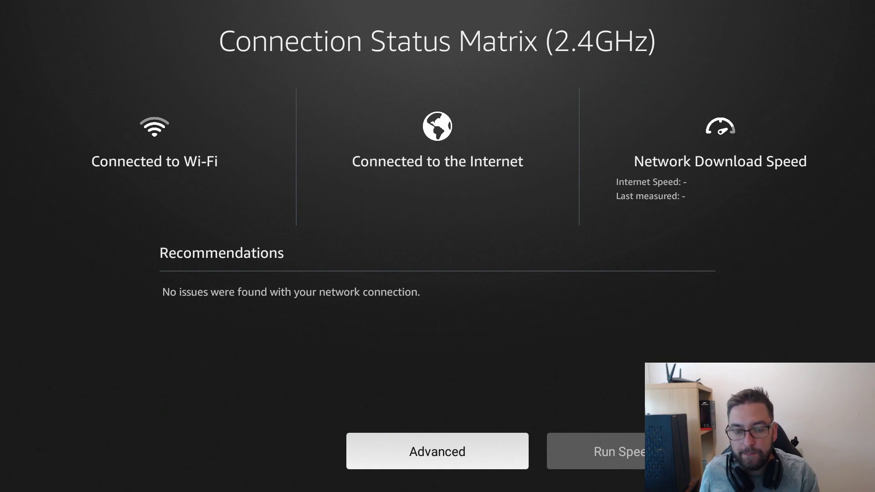
pyautogui.press('Escape')
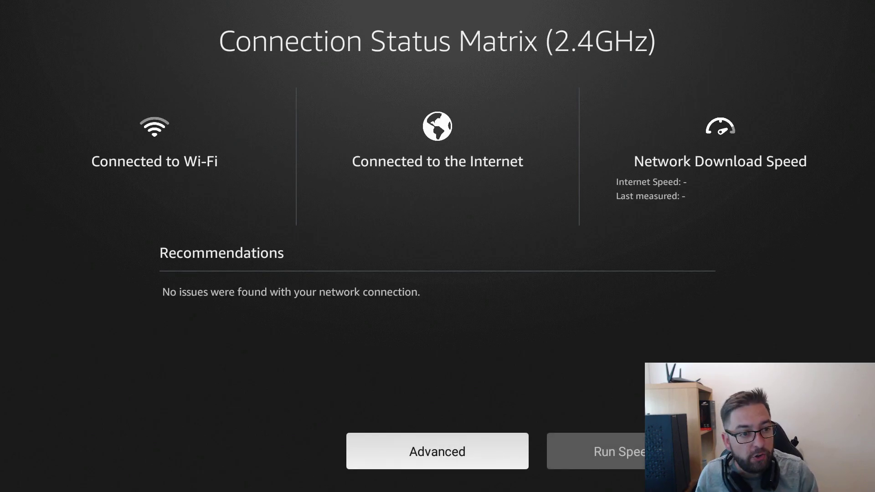
pyautogui.press('Right')
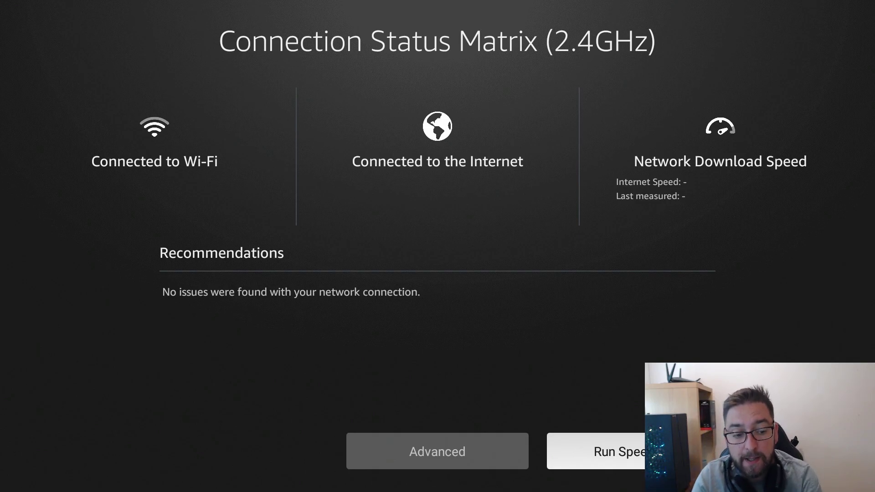
# Review the Matrix network's Advanced status details, then return to the home screen.
pyautogui.press('Left')
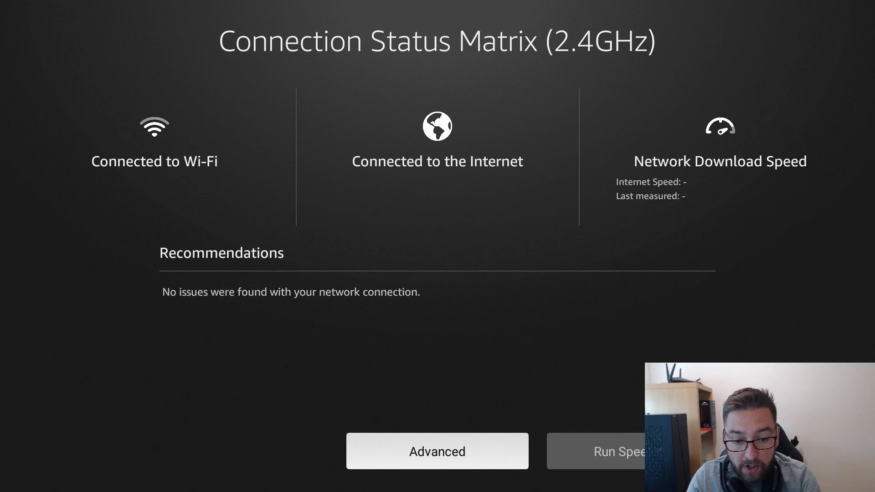
pyautogui.press('Return')
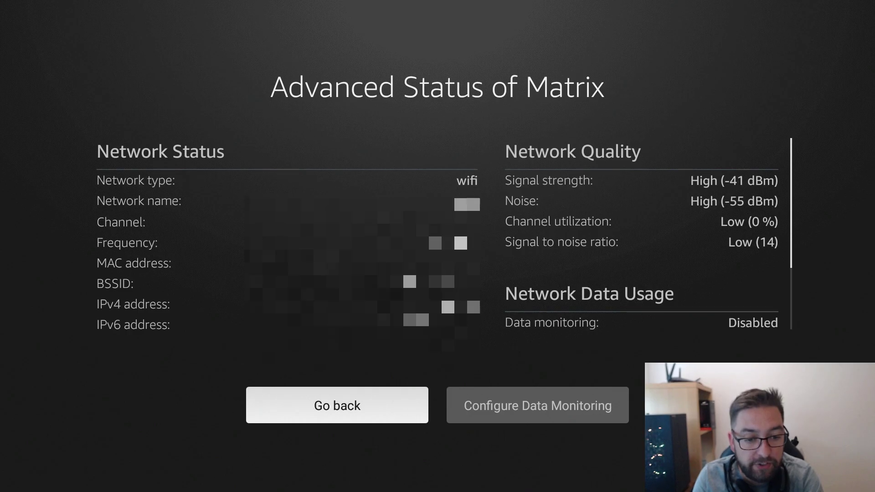
pyautogui.press('Escape')
pyautogui.press('Escape')
pyautogui.press('Escape')
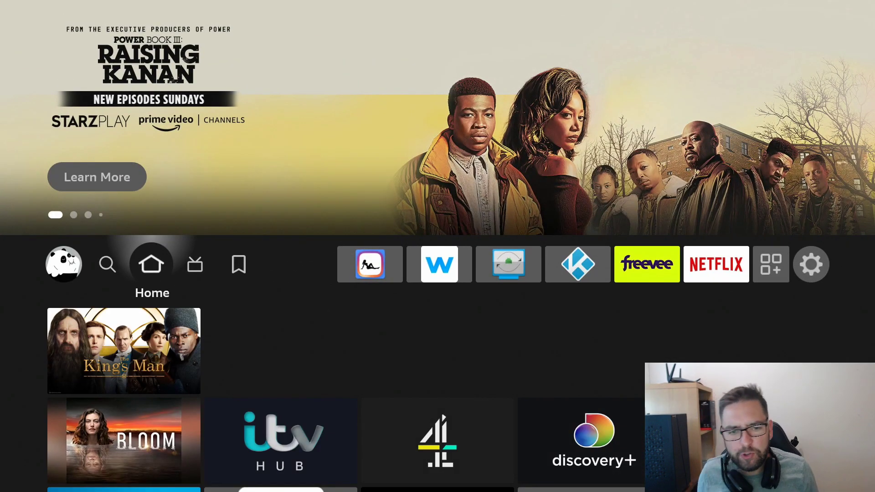
# Open Display & Sounds from the Settings gear and move to Audio and Video Diagnostics.
pyautogui.press('Right')
pyautogui.press('Right')
pyautogui.press('Right')
pyautogui.press('Right')
pyautogui.press('Right')
pyautogui.press('Right')
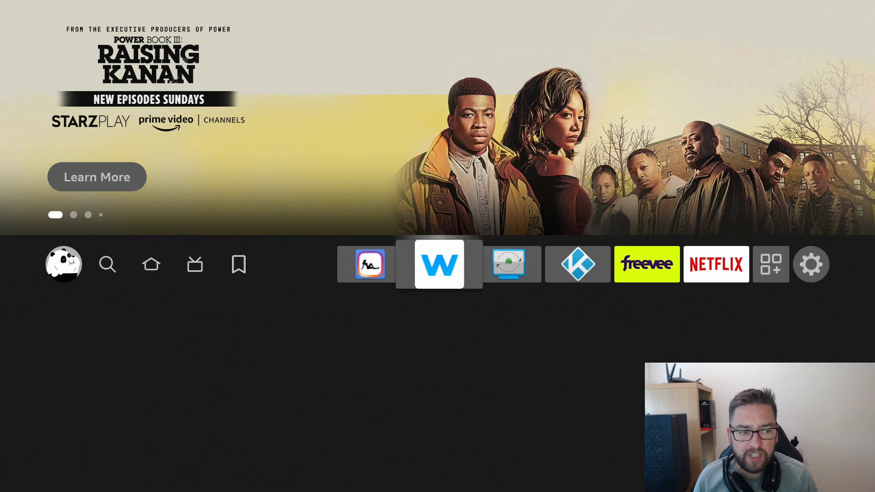
pyautogui.press('Right')
pyautogui.press('Right')
pyautogui.press('Right')
pyautogui.press('Right')
pyautogui.press('Down')
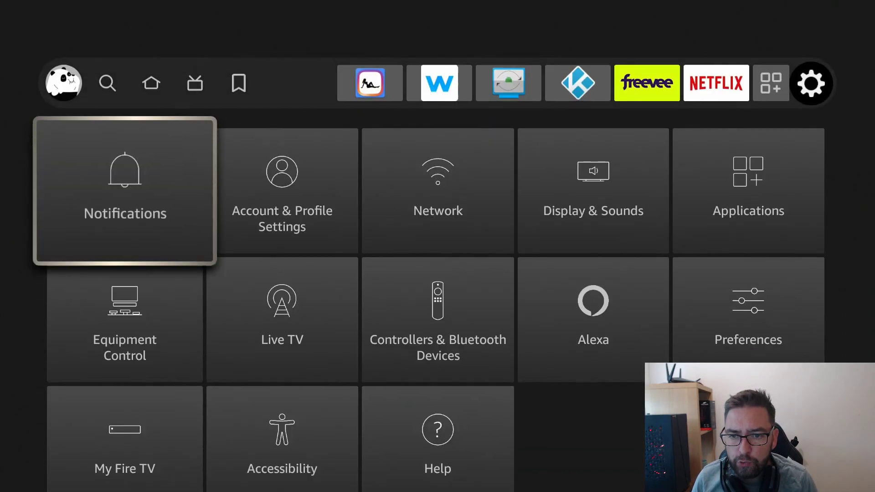
pyautogui.press('Right')
pyautogui.press('Right')
pyautogui.press('Right')
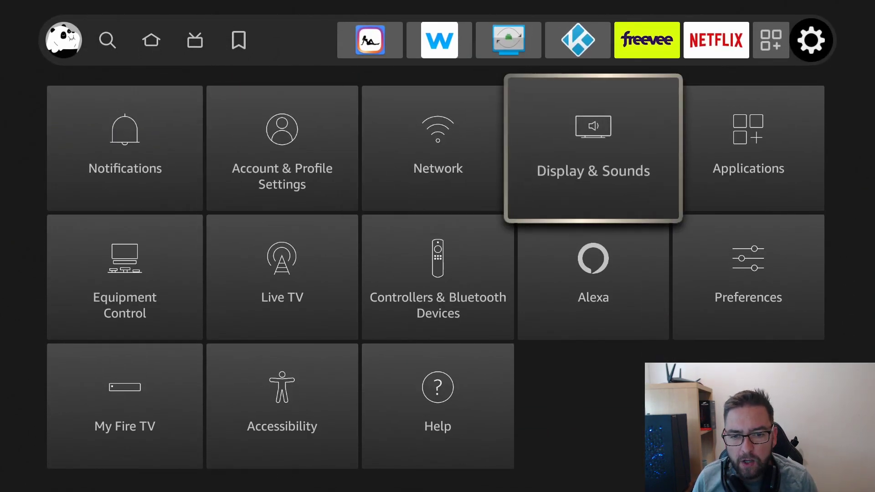
pyautogui.press('Return')
pyautogui.press('Down')
pyautogui.press('Down')
pyautogui.press('Down')
pyautogui.press('Down')
pyautogui.press('Down')
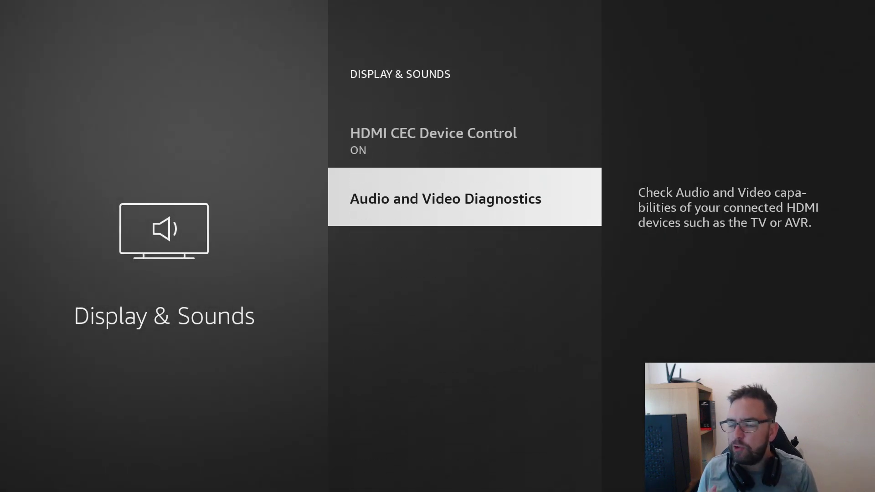